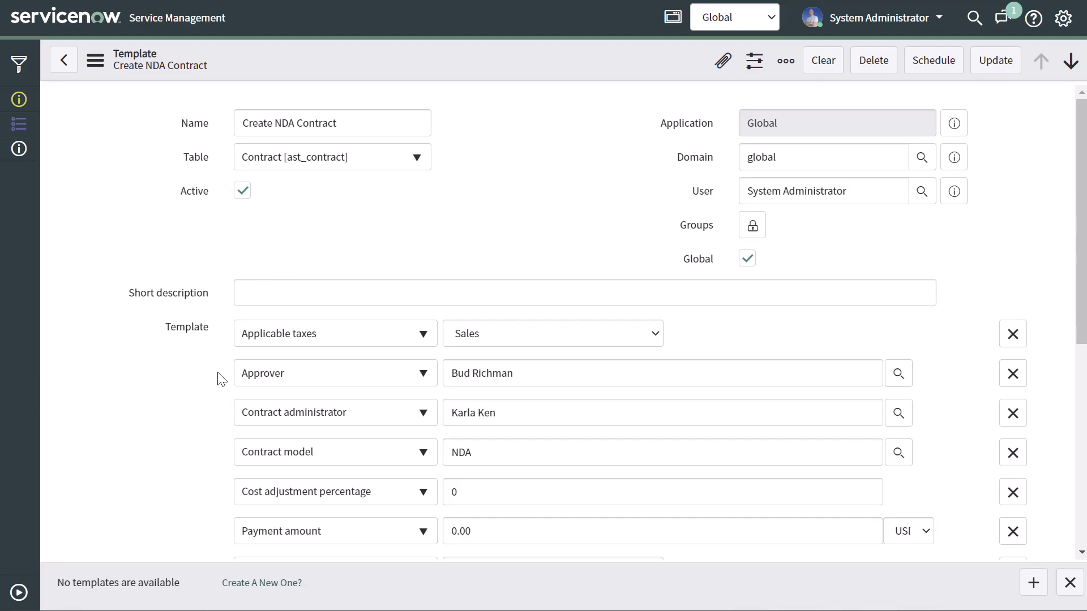
Scroll through the Create NDA Contract template to review its field values
scroll(217, 378, down, 4)
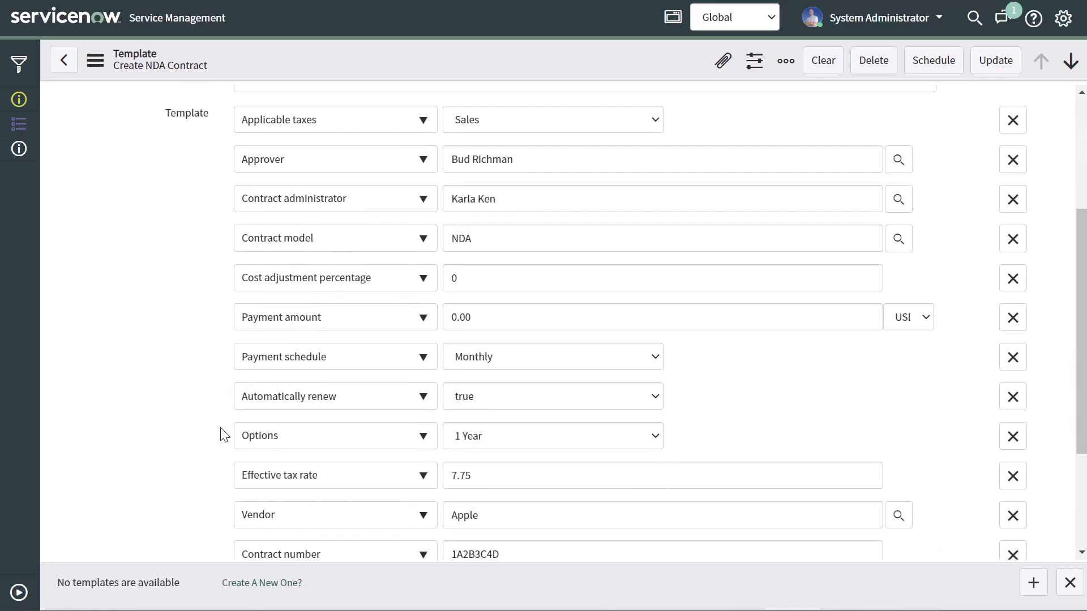
scroll(227, 439, up, 4)
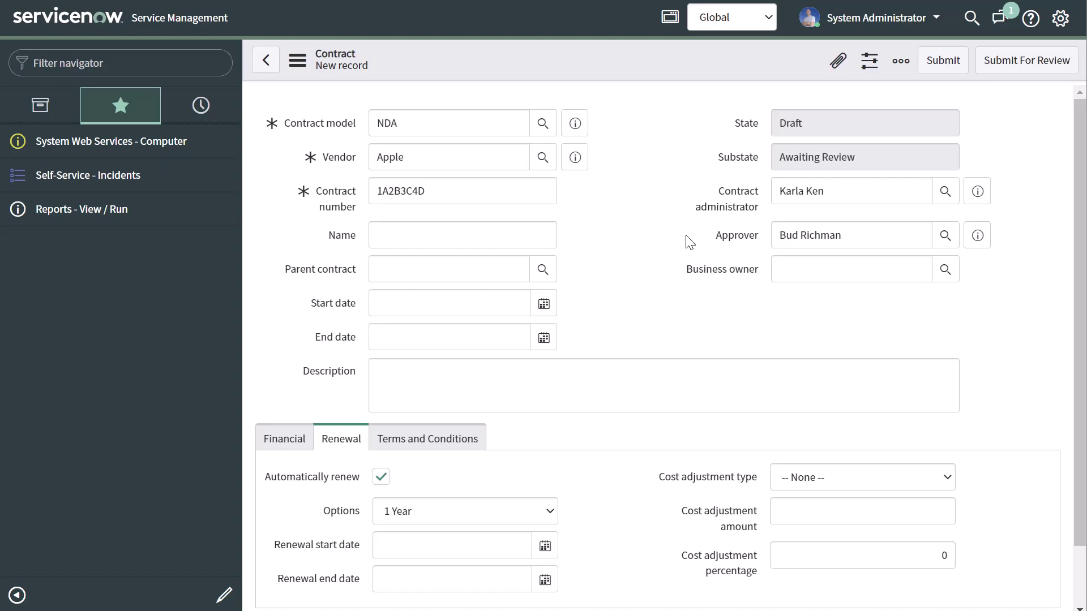
Submit the new NDA contract record and turn on the Contract form's template bar
click(956, 66)
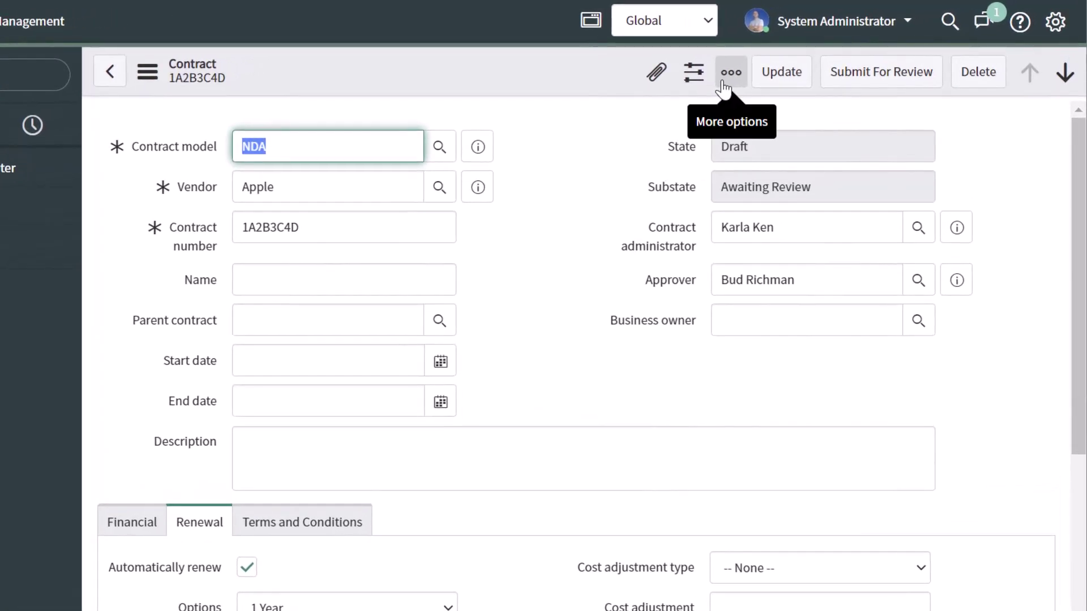
click(722, 84)
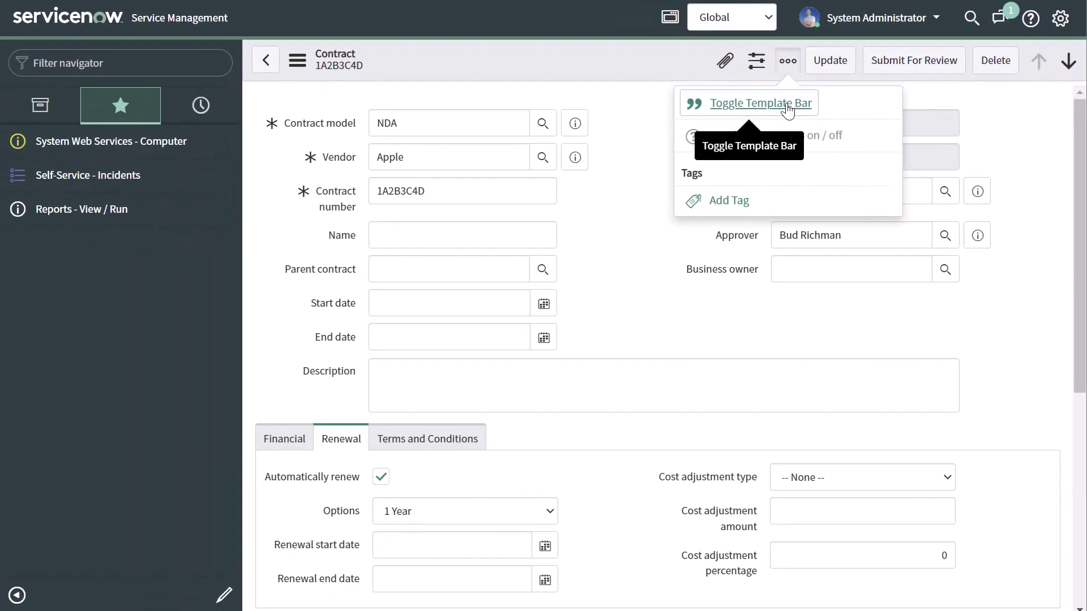
click(788, 105)
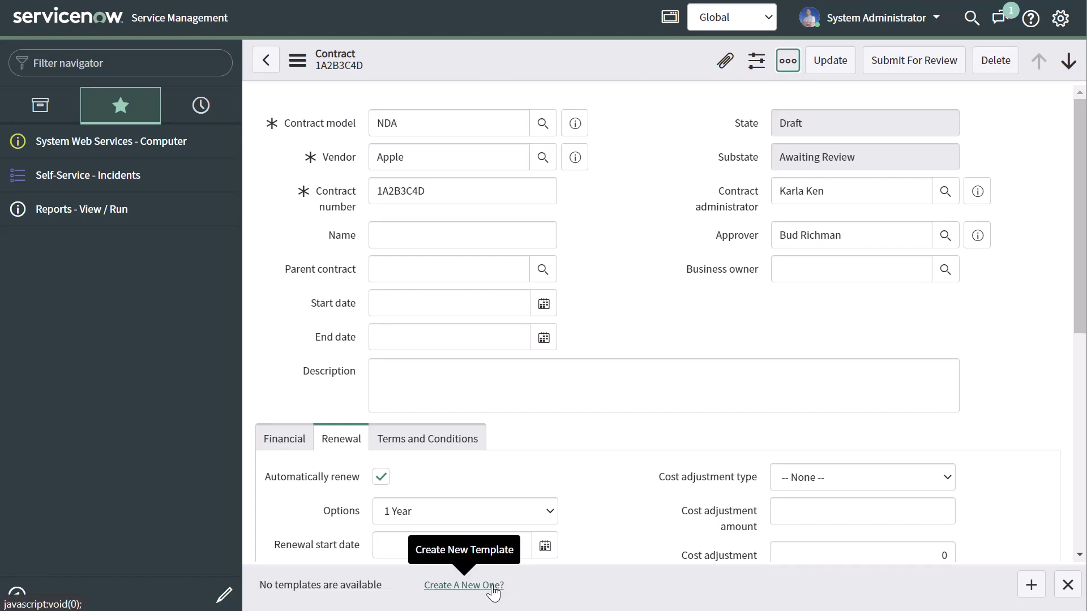
Create a new template, TEMPLATE3, from the saved contract record
click(1036, 588)
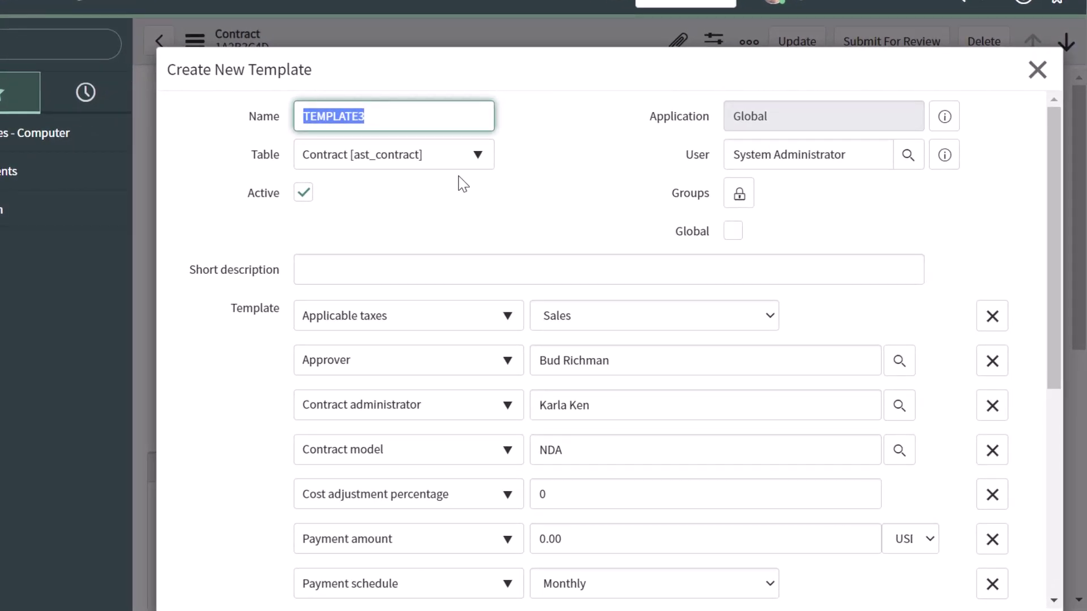
Replace the default template name TEMPLATE3 with 'Create NDA Contract'
click(401, 108)
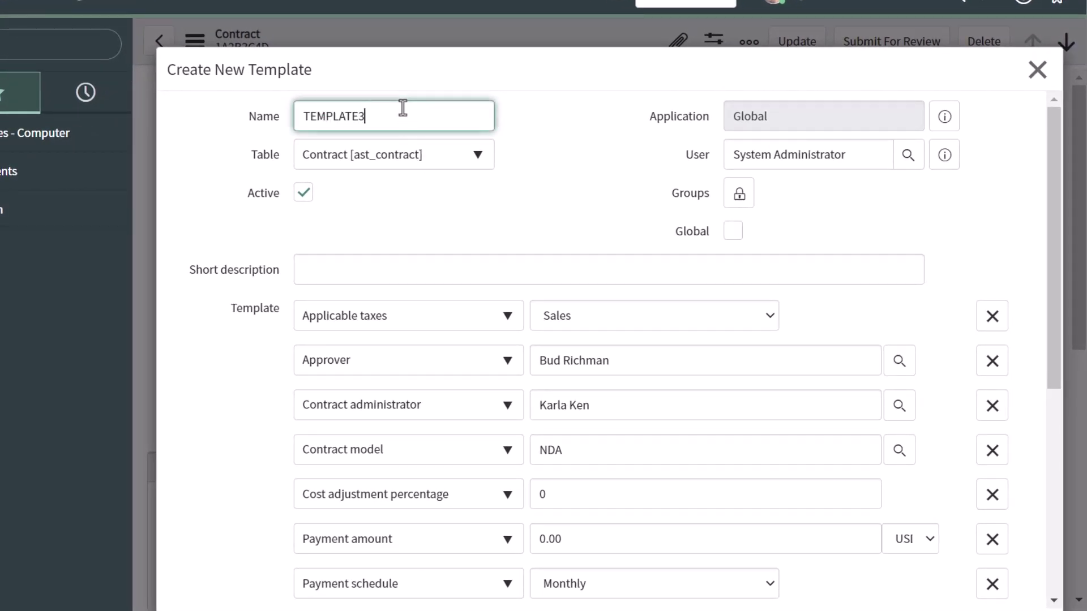
double_click(403, 108)
text(Create NDA Contract)
click(397, 209)
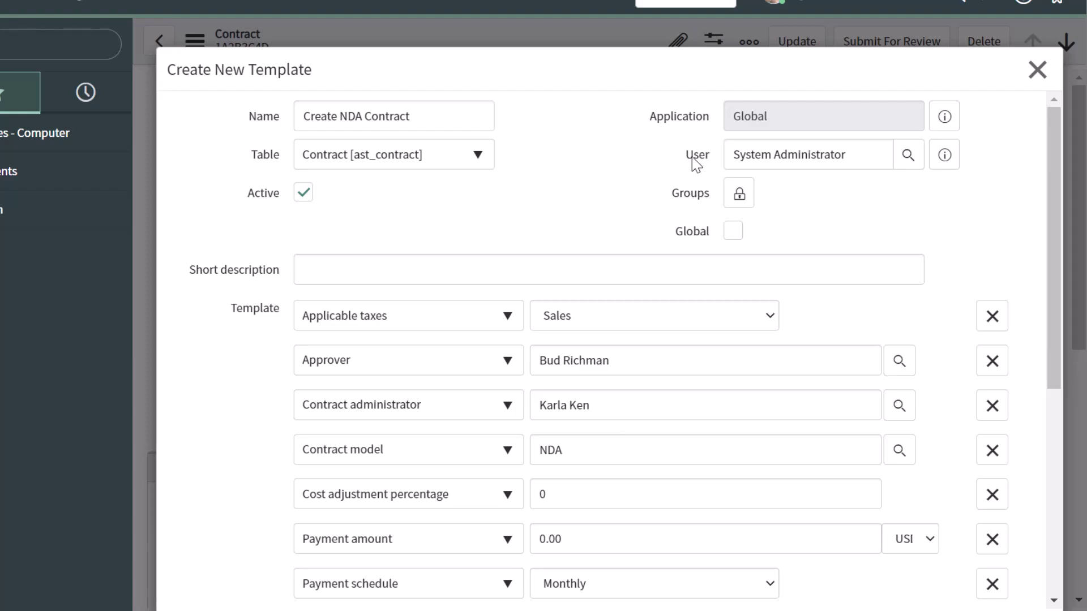
mouse_move(696, 164)
Leave the template's Groups empty and mark it Global
click(739, 195)
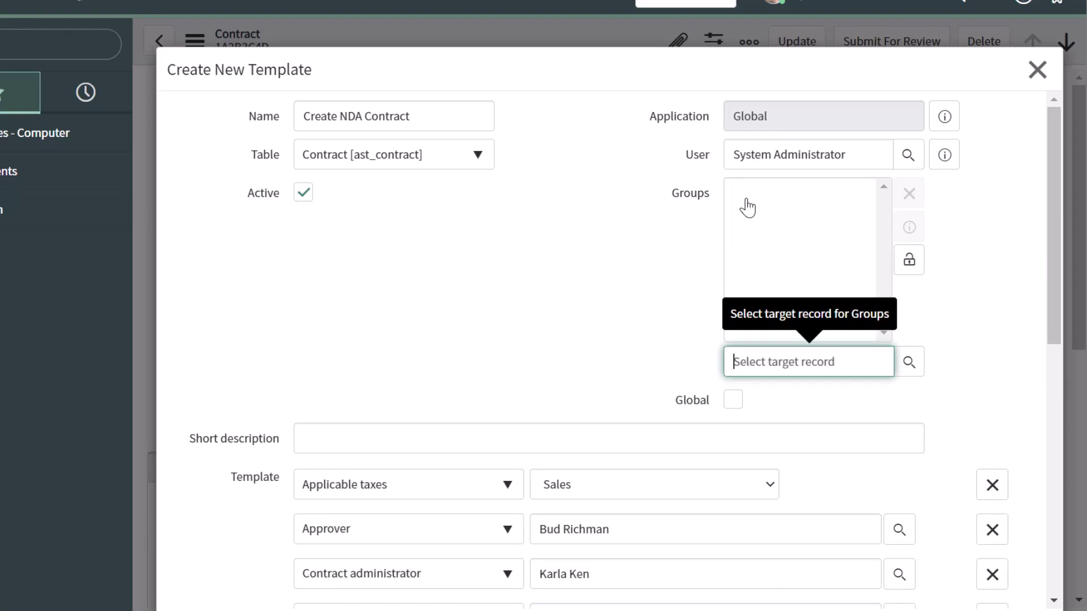
click(635, 321)
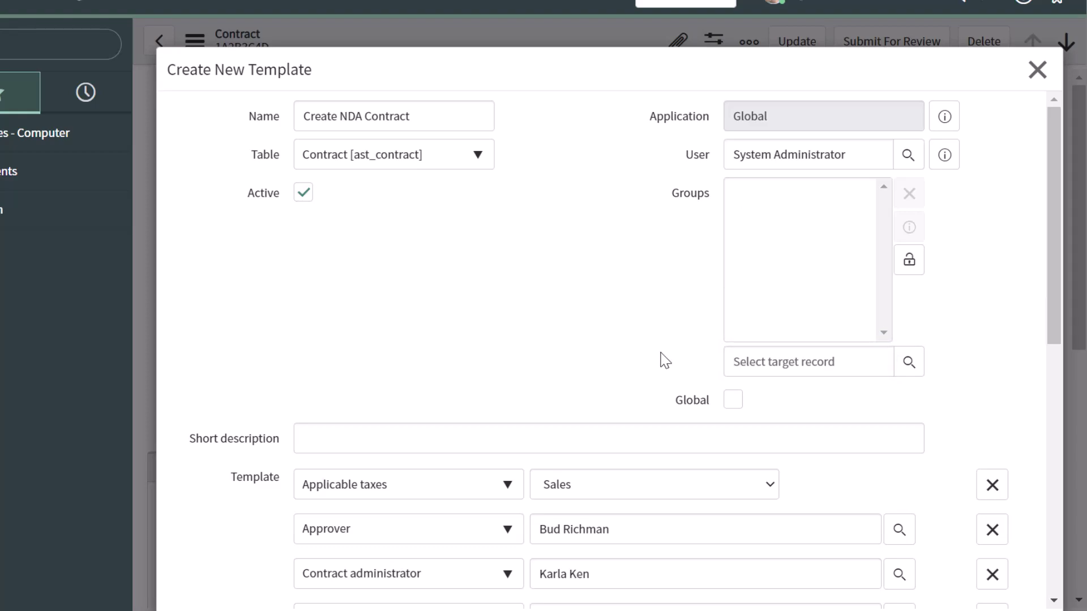
click(733, 400)
scroll(602, 403, down, 5)
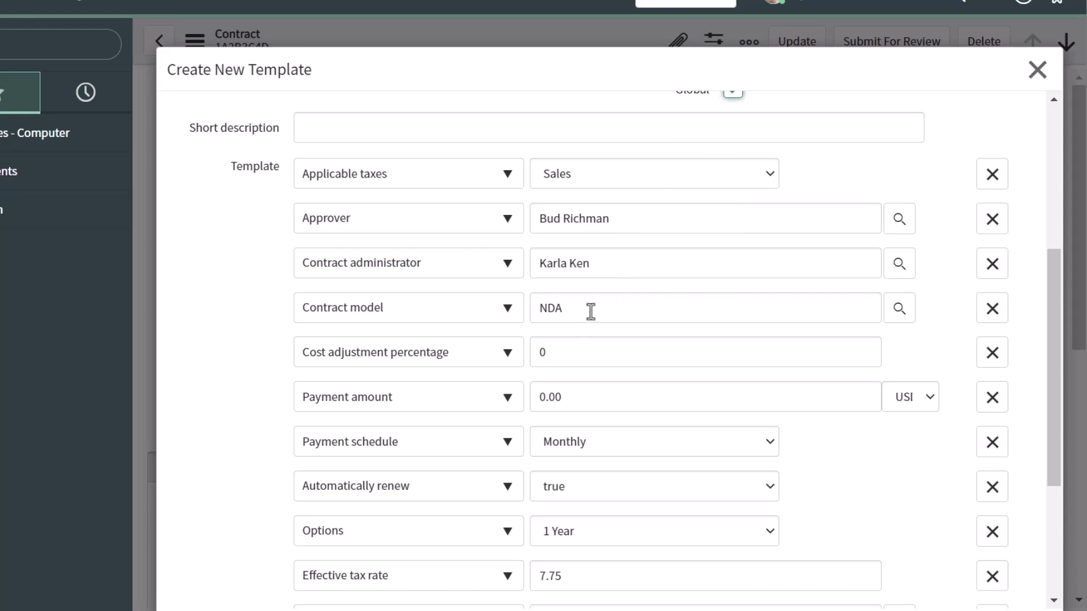
Add a Business owner field to the template, set to the suggested matching user
scroll(591, 311, down, 3)
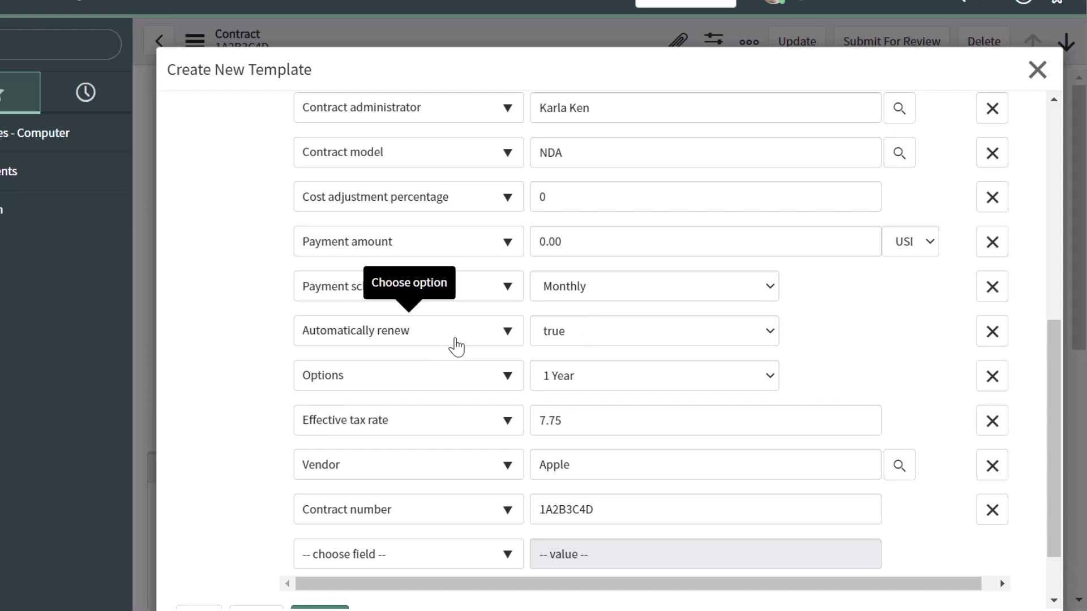
click(421, 558)
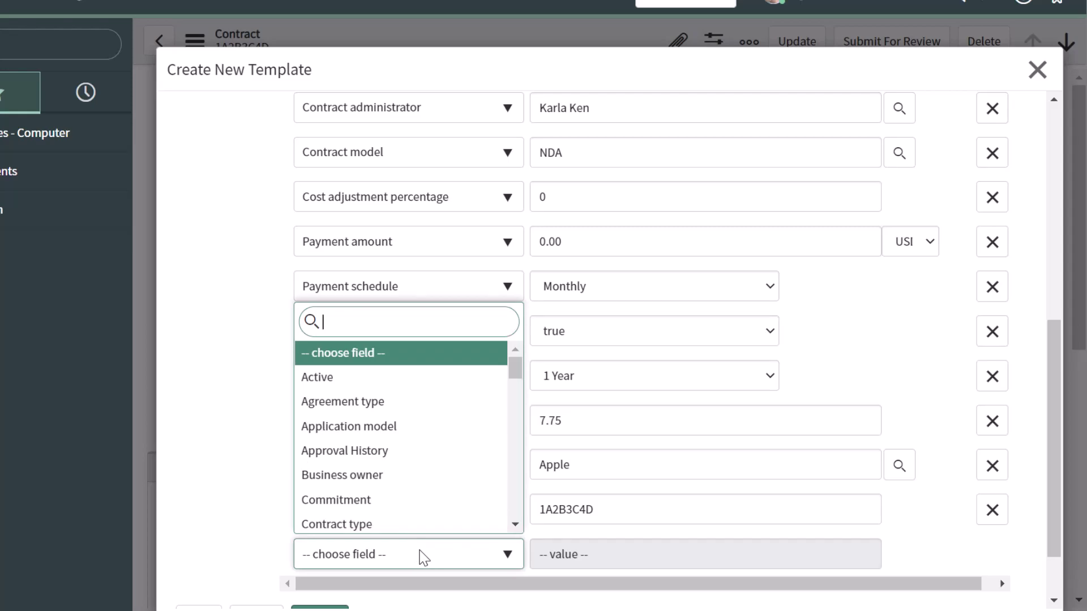
click(378, 478)
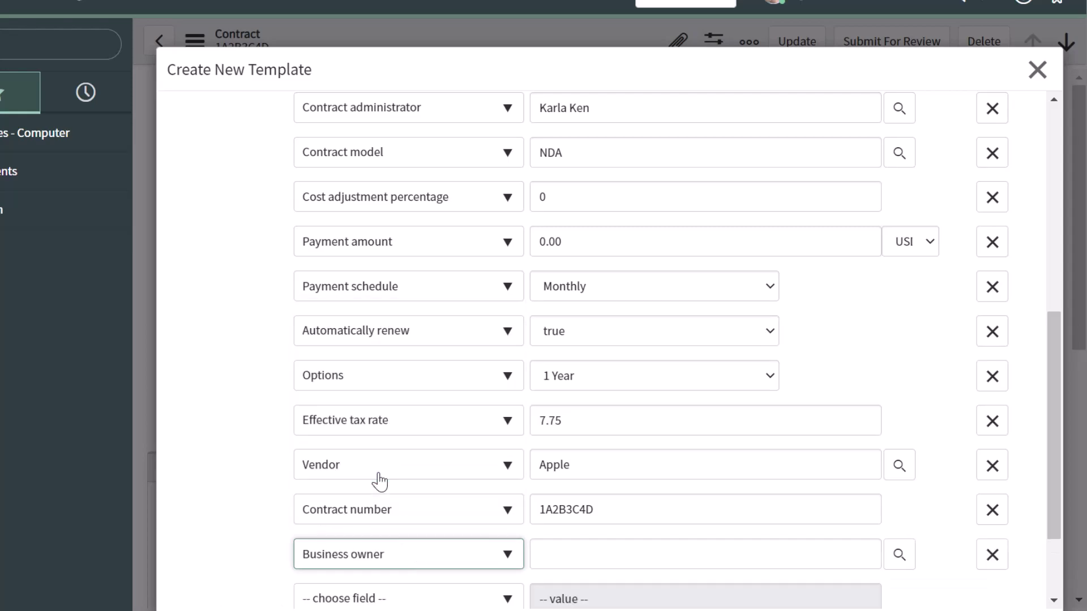
click(598, 555)
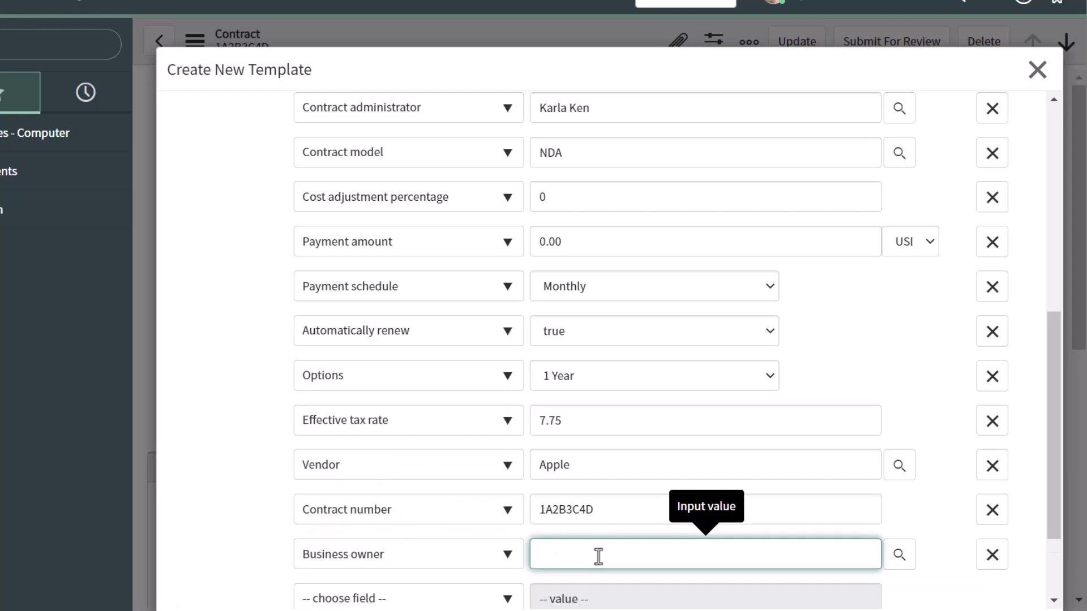
text(Beth)
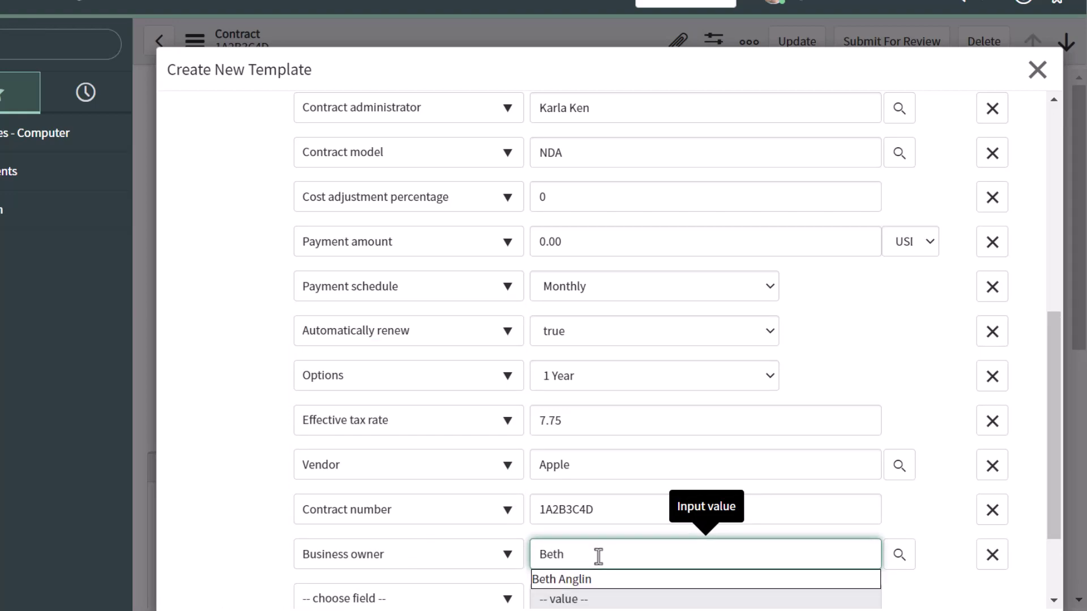
click(600, 589)
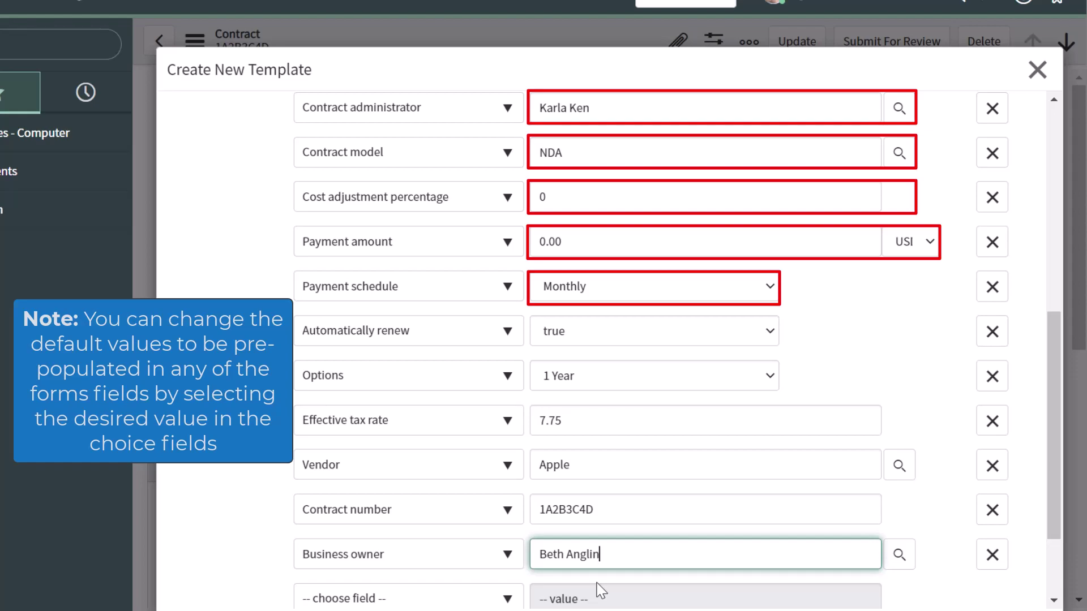
scroll(611, 560, down, 3)
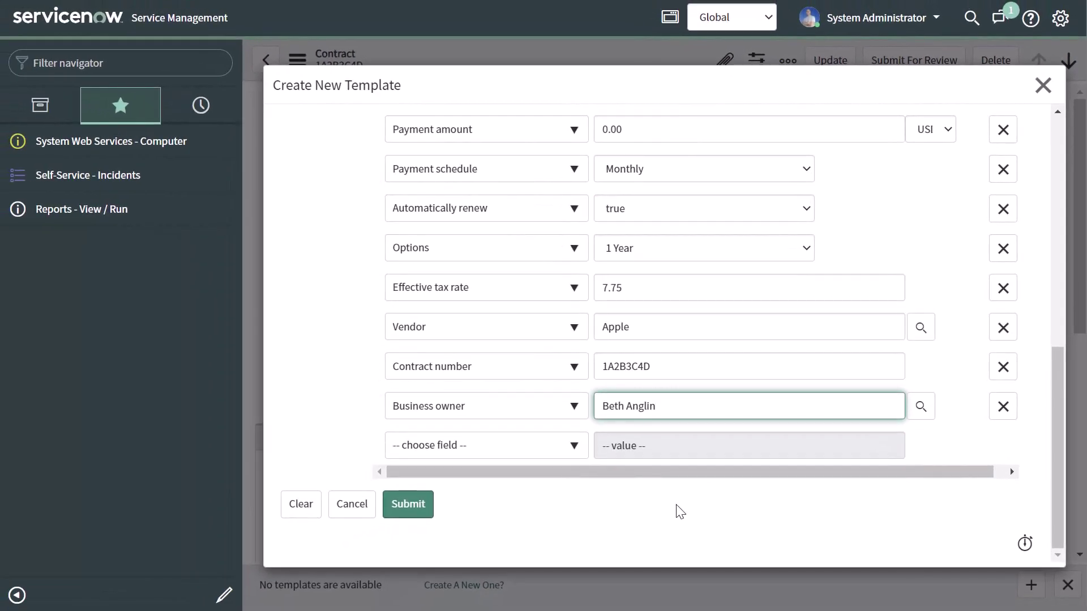
Submit the Create NDA Contract template
click(415, 510)
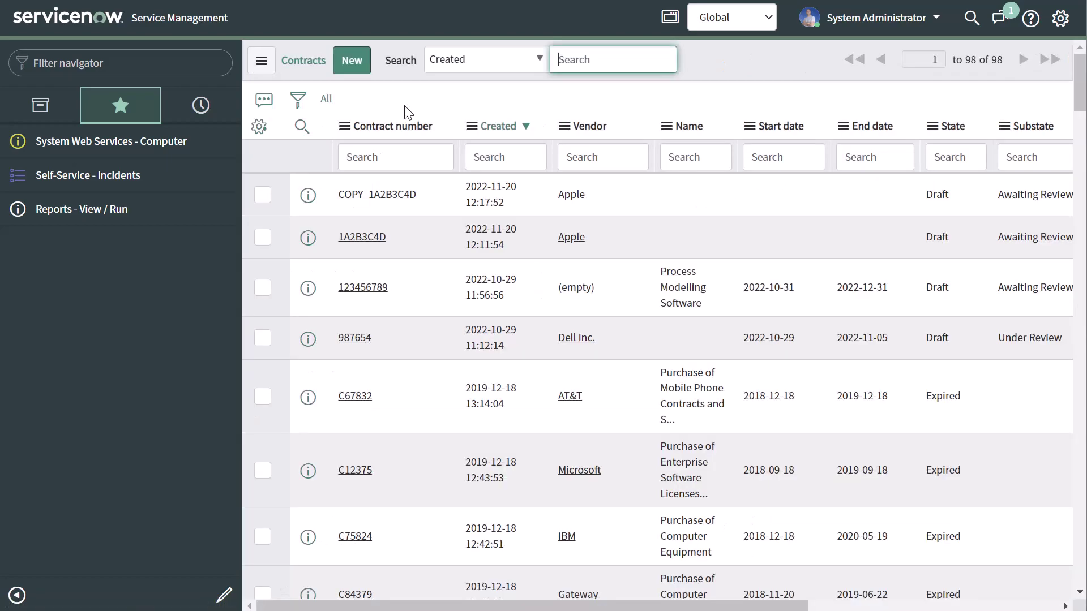
Start a new contract and apply the Create NDA Contract template to prefill it
click(352, 61)
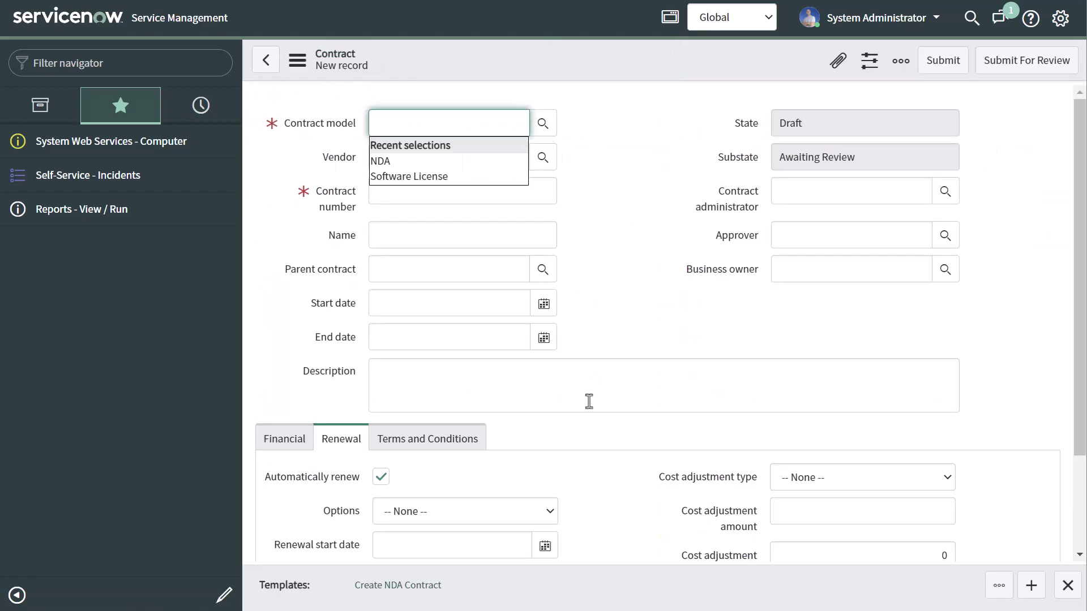
click(418, 592)
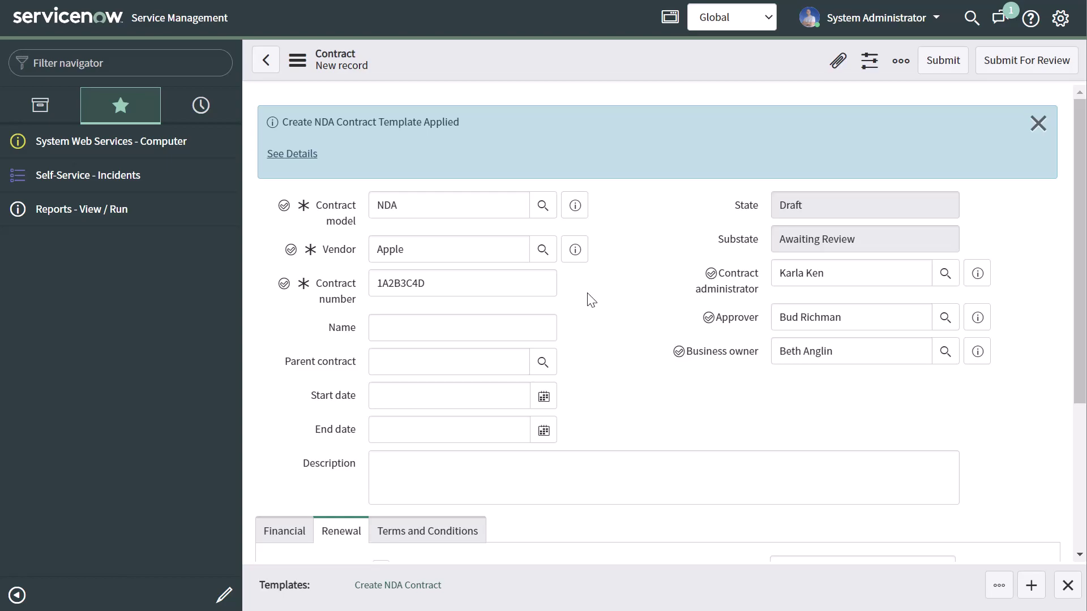
Change the templated contract's vendor from Apple to Dell Inc
drag(450, 245, 372, 247)
text(Dell)
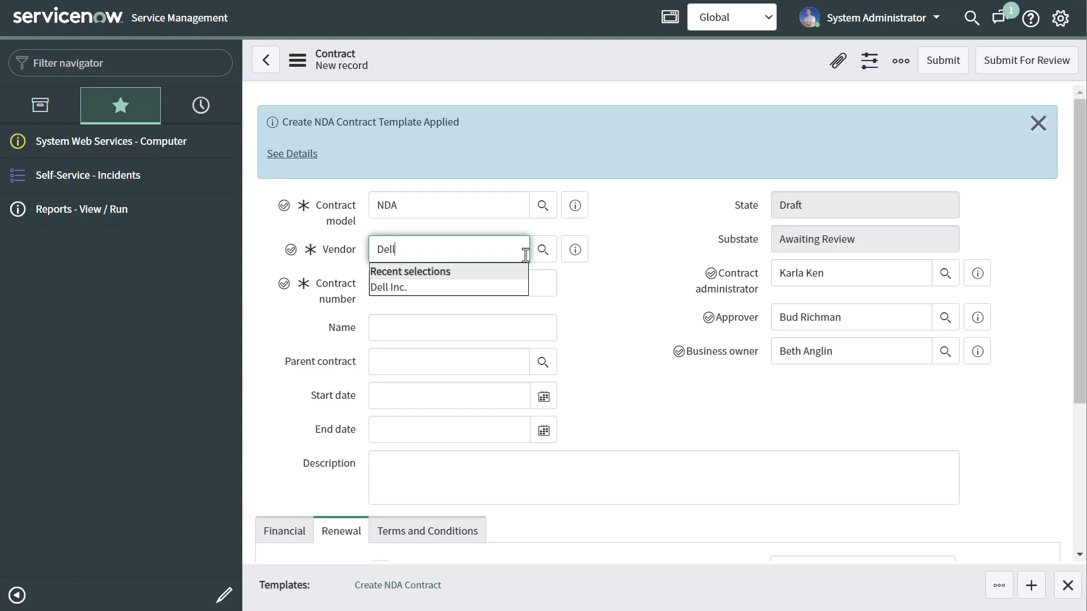
click(486, 286)
Review the contract's Terms and Conditions and Financial tabs
scroll(656, 406, down, 4)
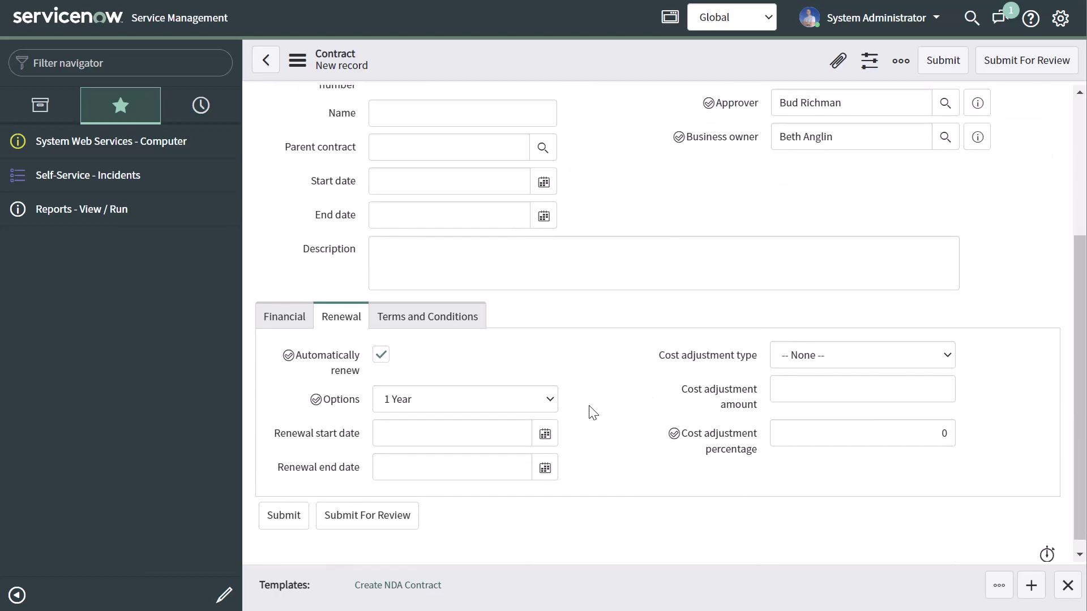
click(469, 326)
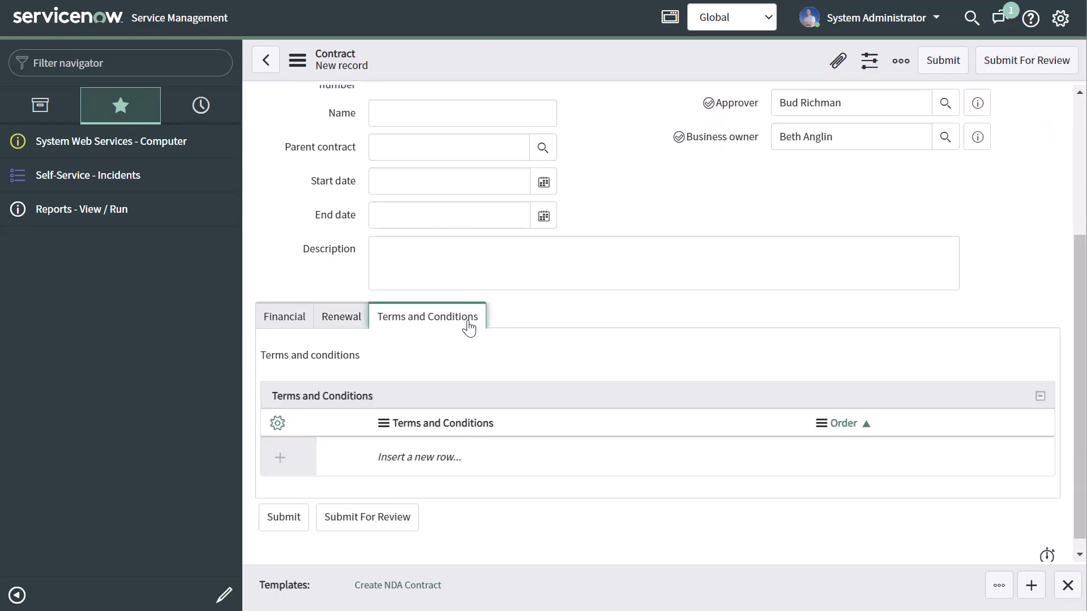
click(288, 318)
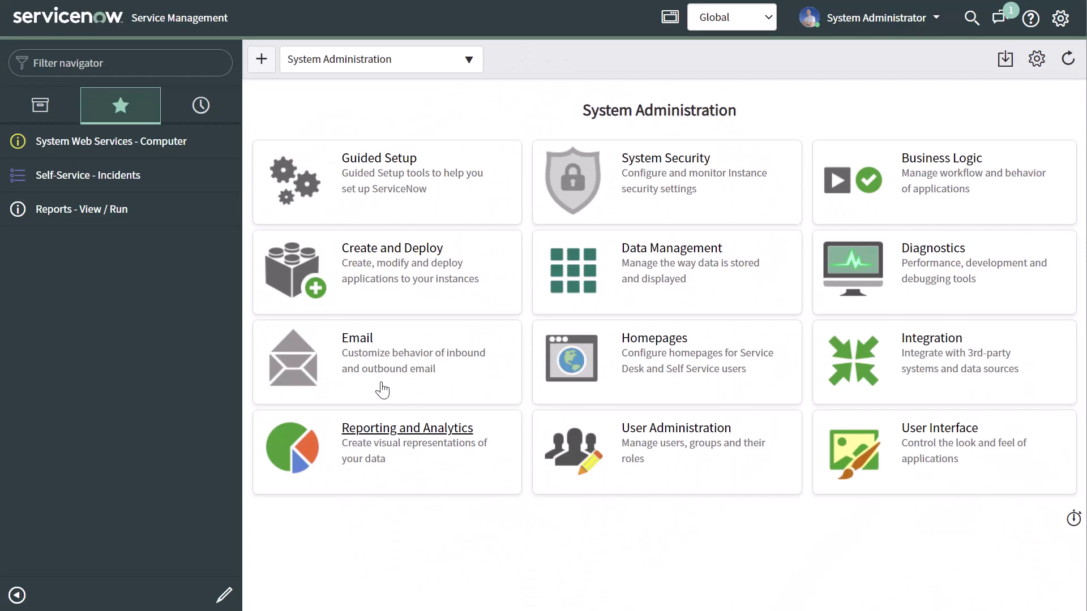
Filter the navigator for 'template' and open System Definition > Templates
click(133, 65)
text(template)
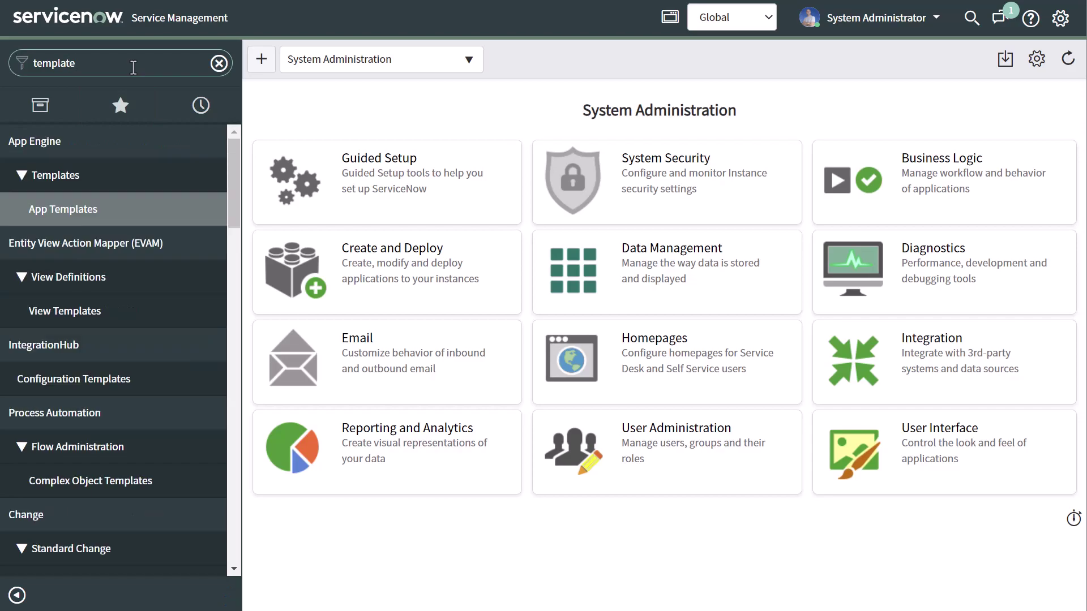
drag(238, 154, 240, 519)
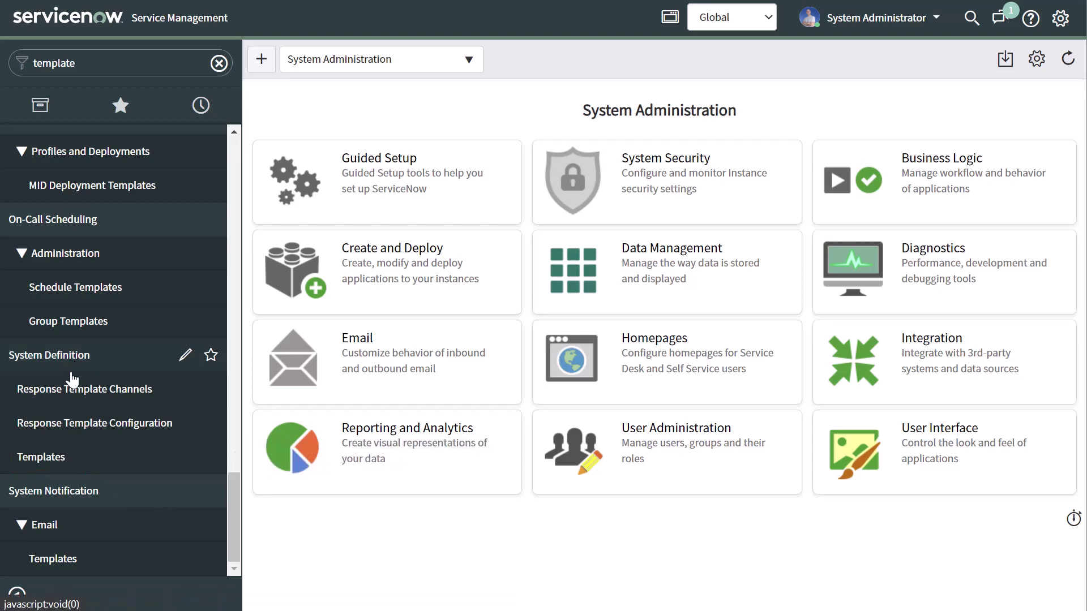
click(51, 463)
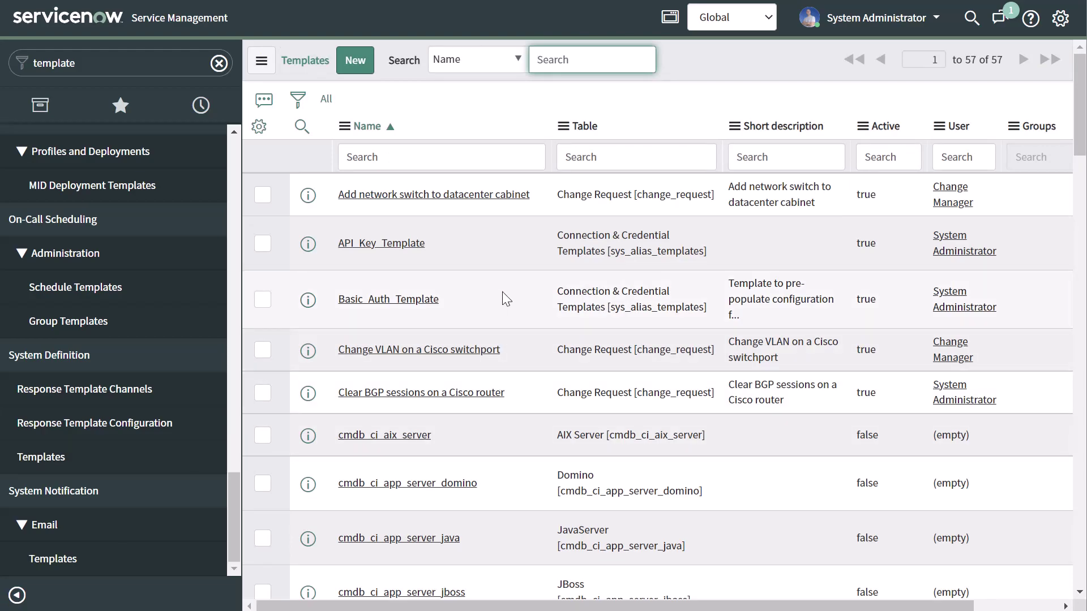
Filter the Templates list by name 'Create NDA' to find the Create NDA Contract template, then start a new template
click(429, 163)
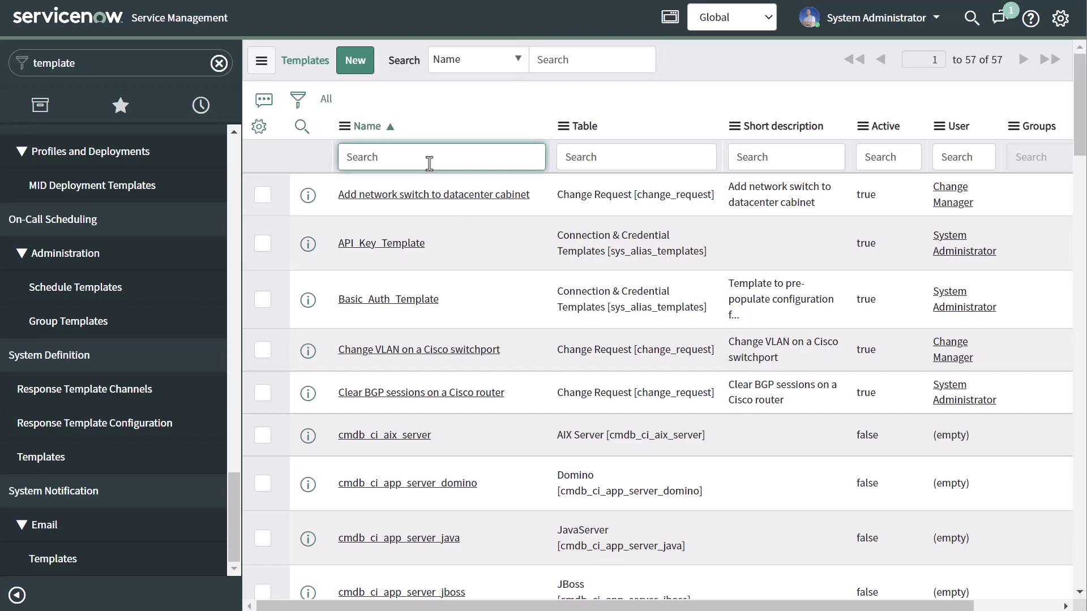
text(Create NDA)
key(Return)
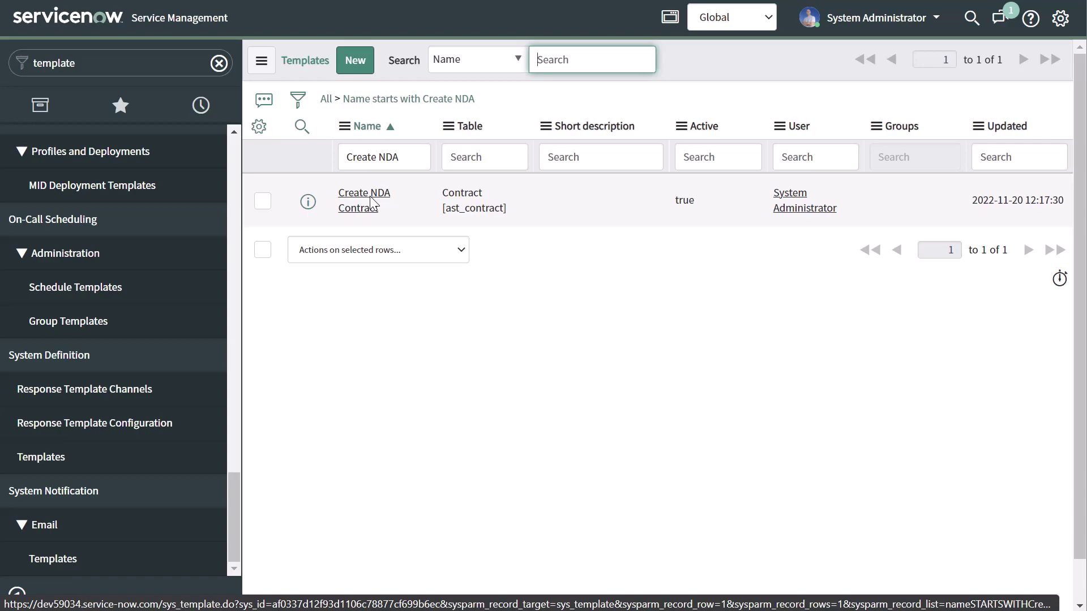
click(353, 63)
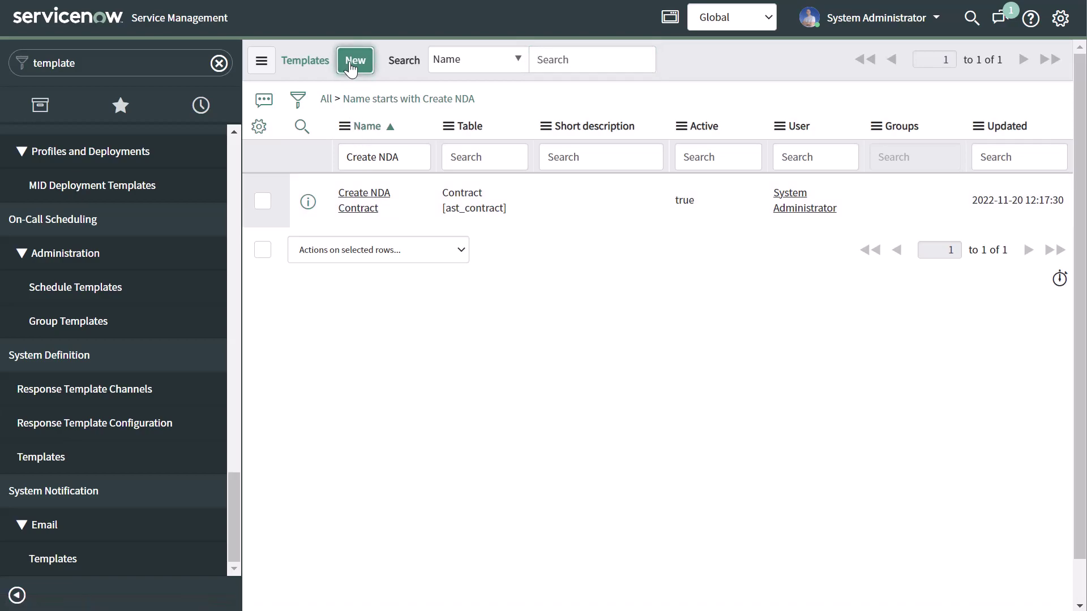